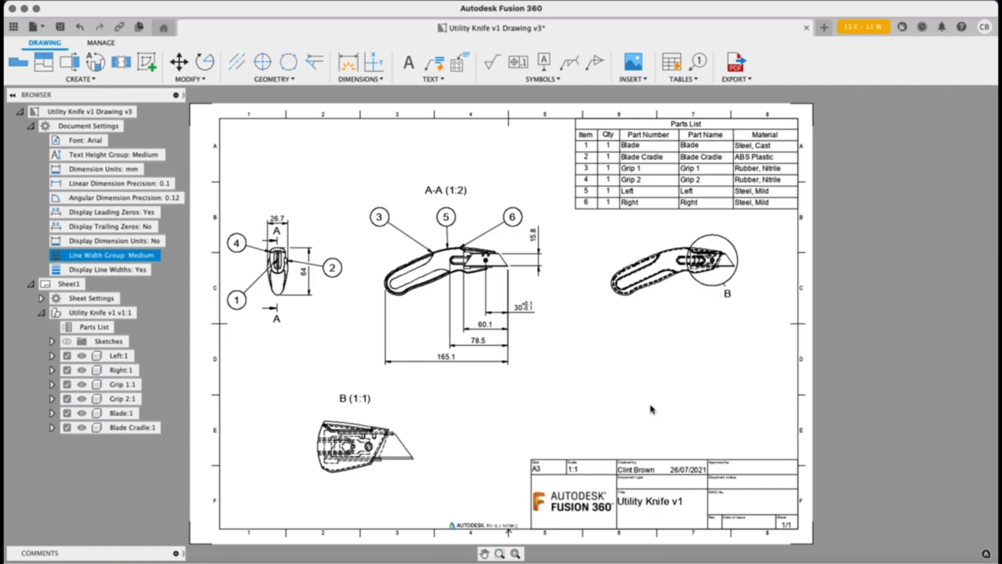
Inspect the parts list, balloon 6 and the 165.1 dimension, then clear the selection.
click(585, 209)
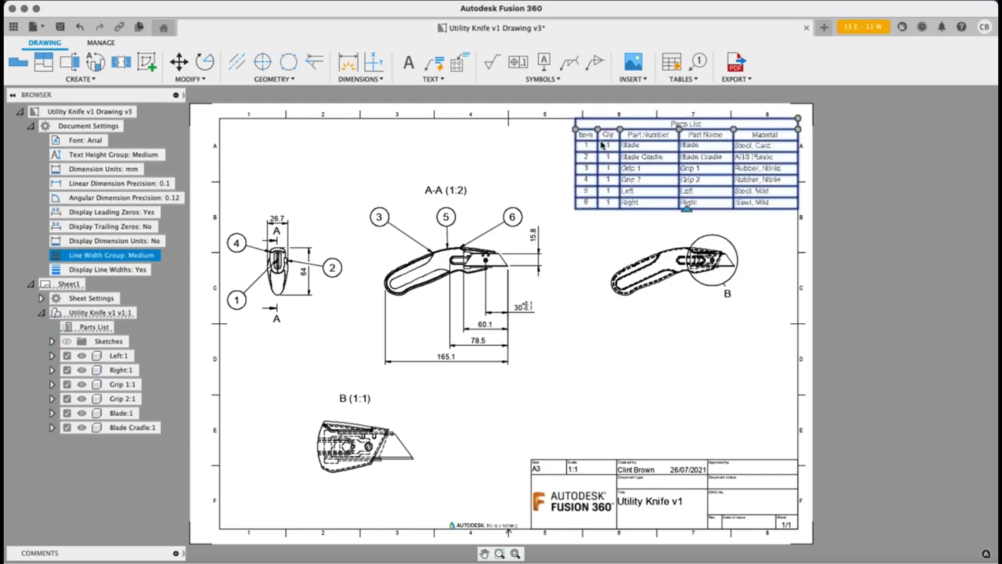
click(511, 230)
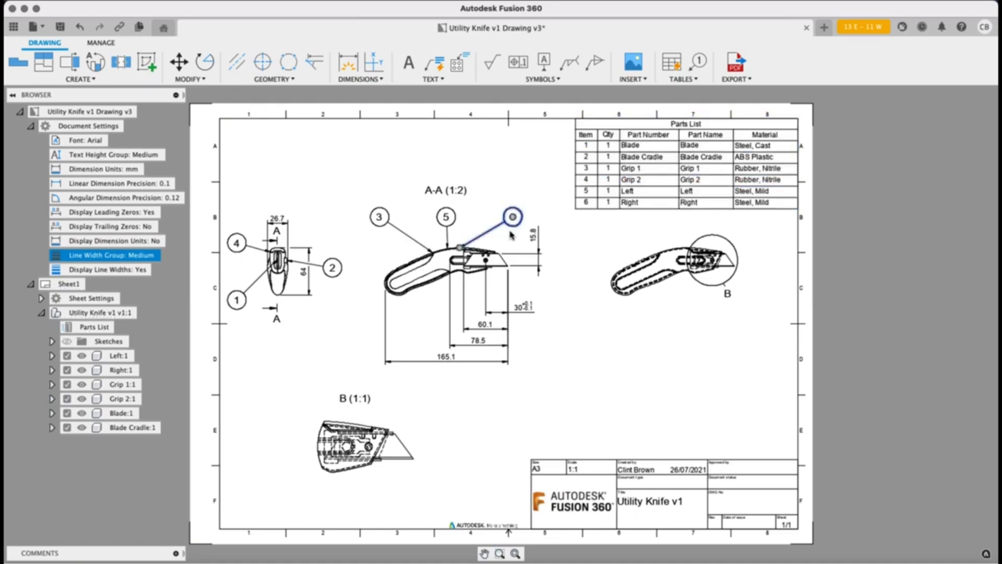
click(461, 364)
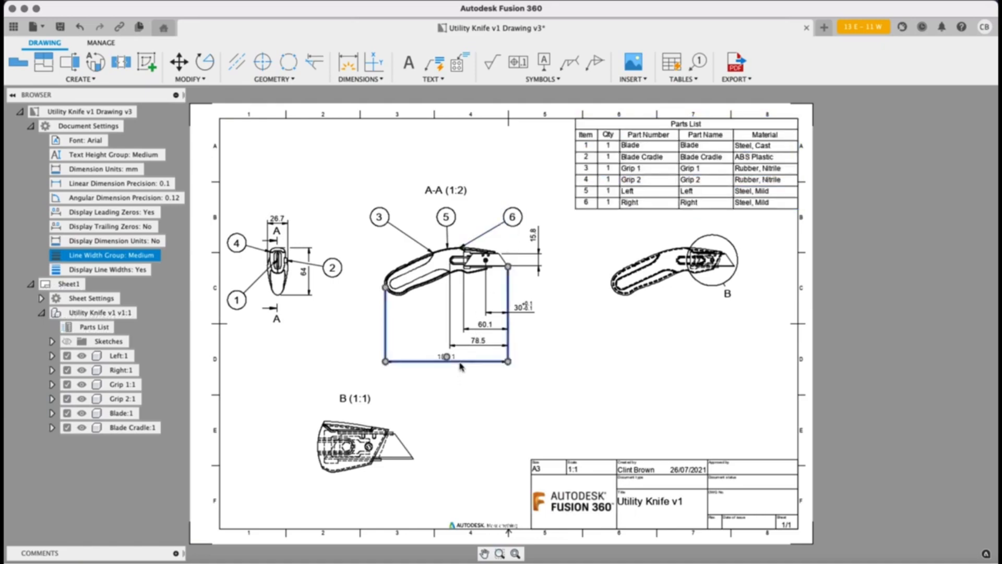
click(583, 413)
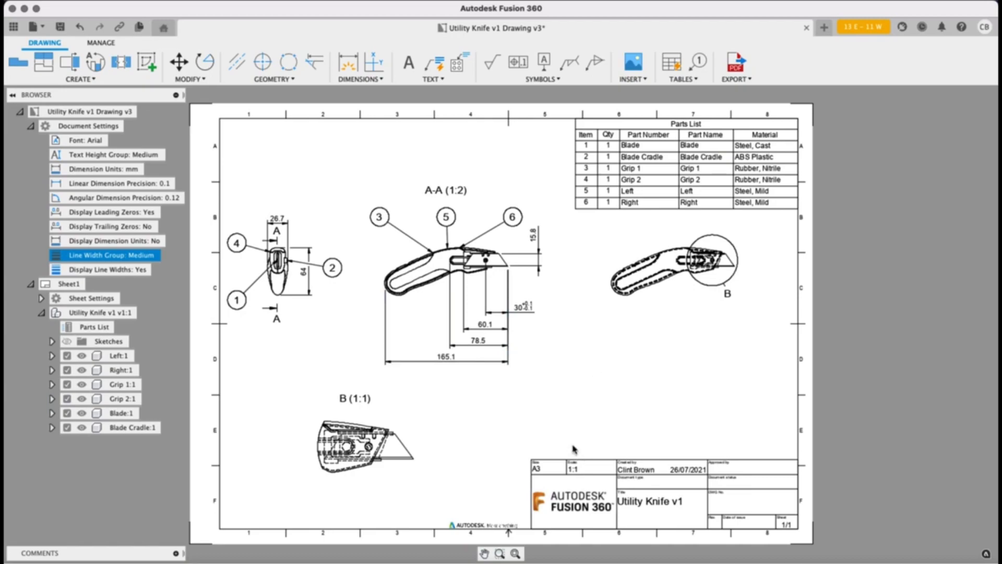
Try moving section view A-A, then drag the right-side view to a new spot on the sheet.
click(425, 302)
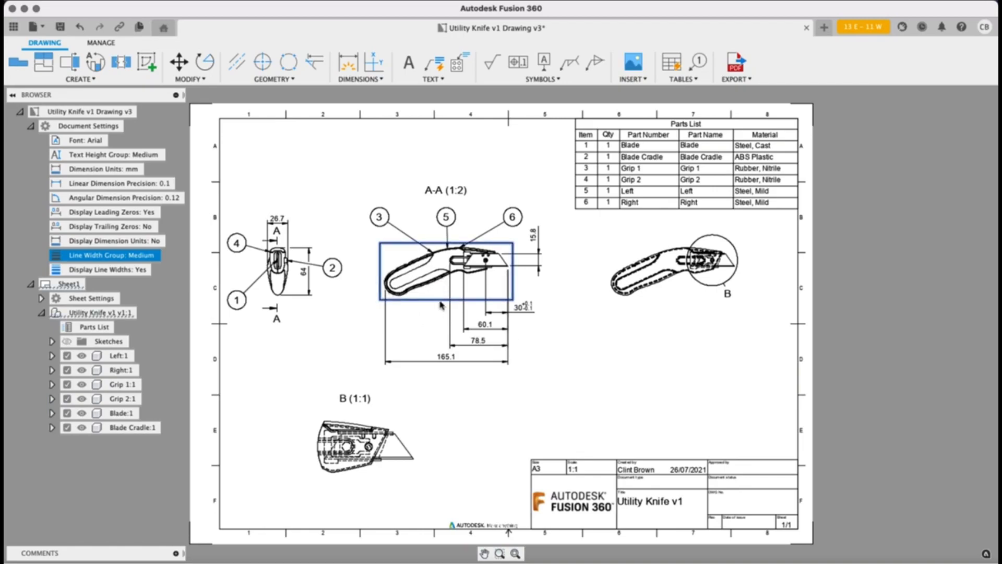
mouse_move(435, 305)
mouse_down()
mouse_move(459, 299)
mouse_move(428, 306)
mouse_up()
click(701, 306)
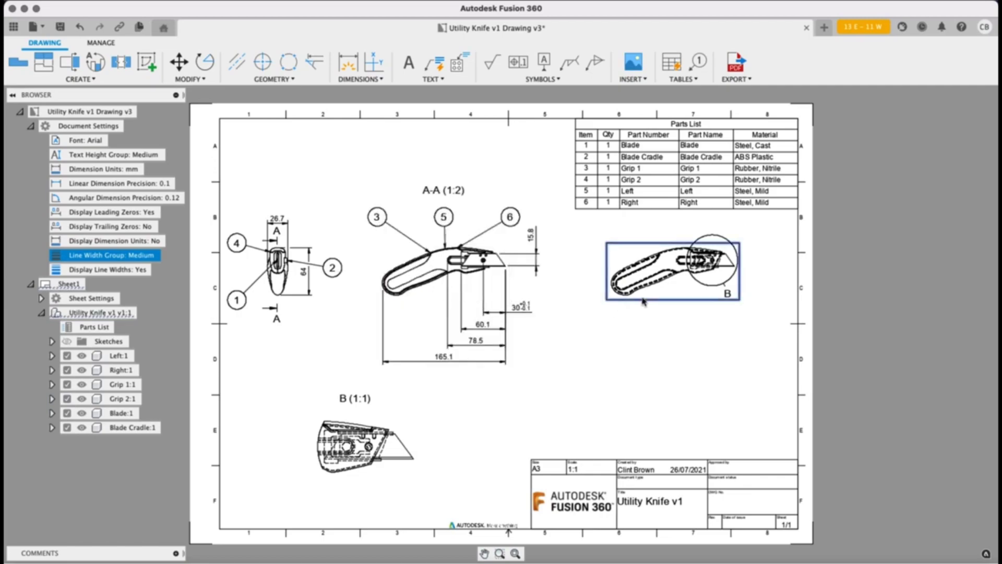
drag(700, 305, 667, 306)
key(Escape)
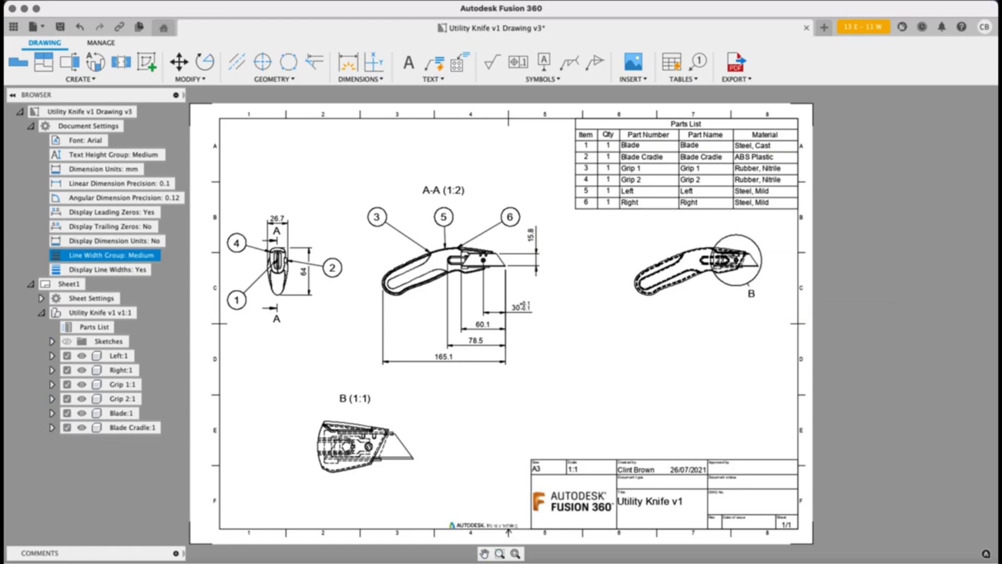
Set the Line Width Group in Document Settings to Custom.
double_click(104, 256)
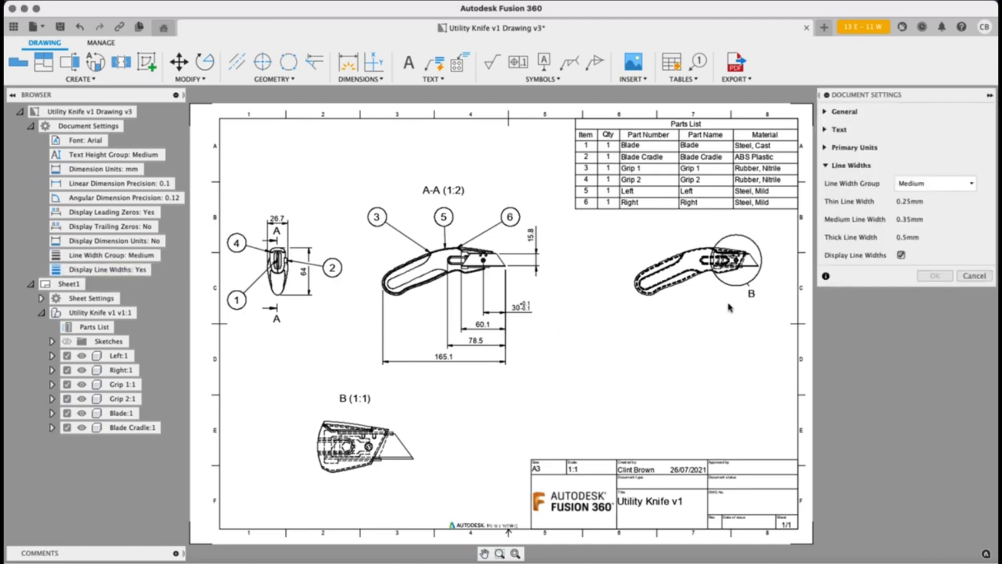
click(939, 187)
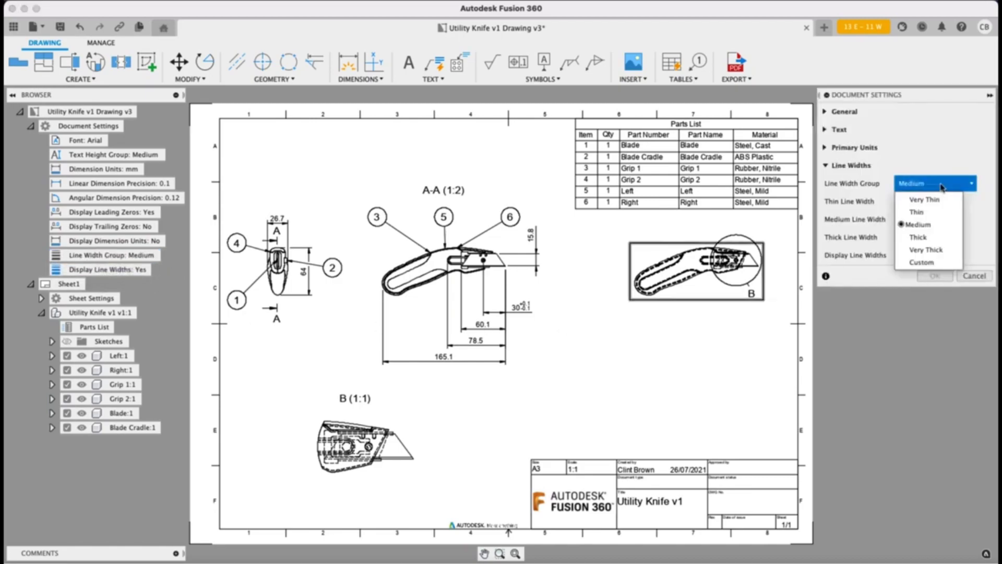
click(922, 264)
Center detail view B and apply a 0.35mm thin line width.
scroll(422, 442, up, 5)
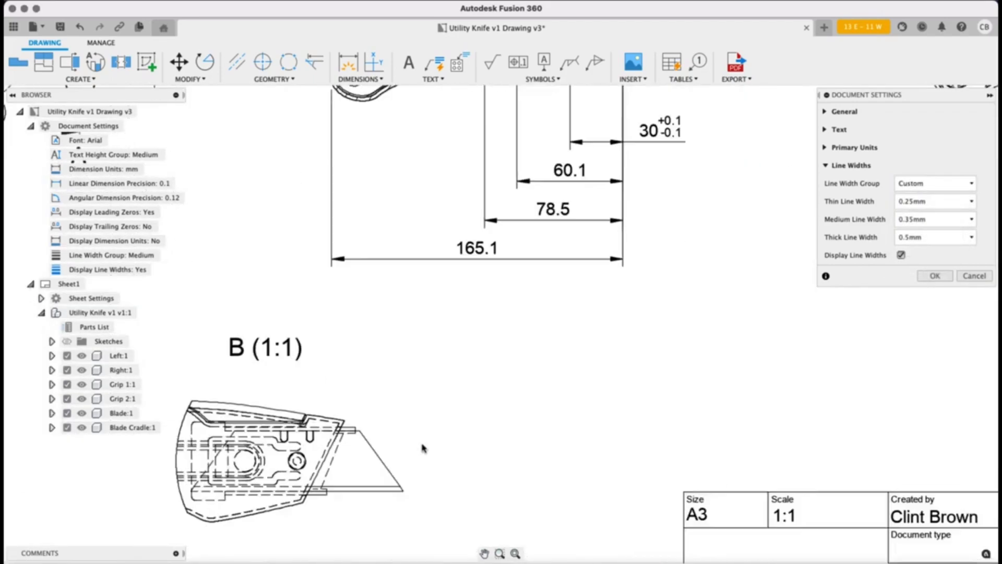
mouse_move(425, 456)
middle_down()
mouse_move(510, 418)
mouse_move(646, 331)
middle_up()
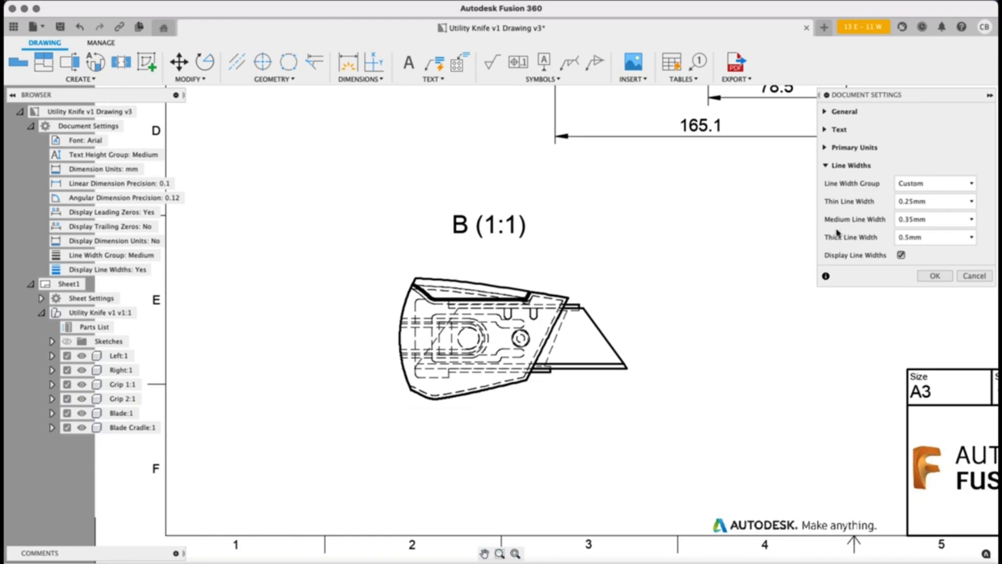
click(934, 202)
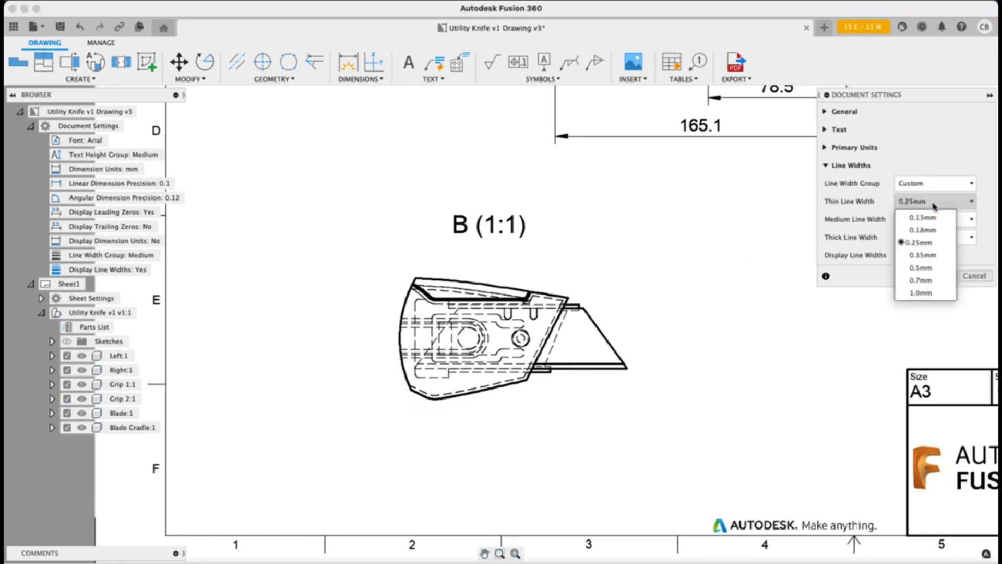
click(927, 256)
click(942, 276)
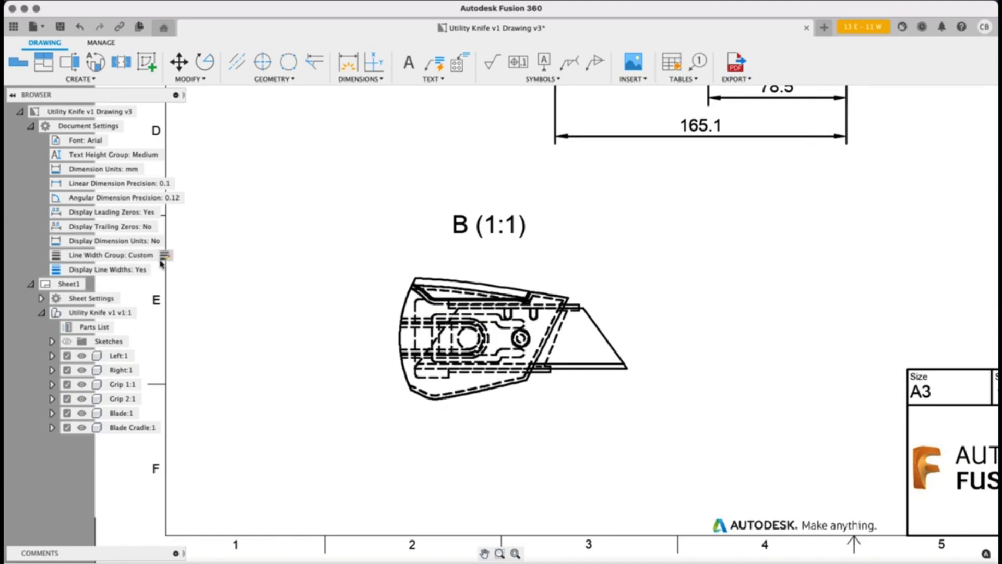
Change the thin line width to 0.13mm, keeping 0.35mm medium and 0.5mm thick.
click(170, 260)
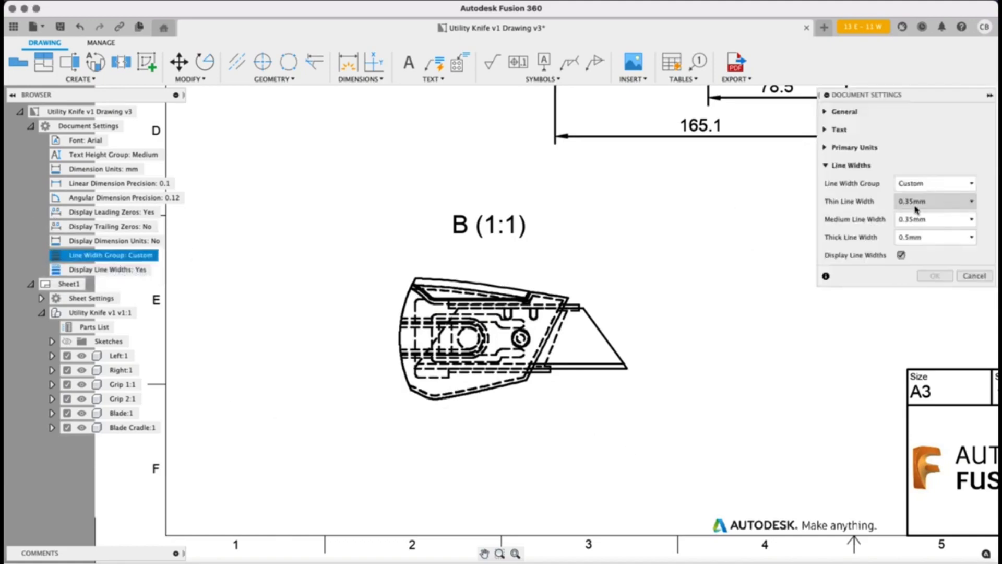
click(943, 205)
click(939, 218)
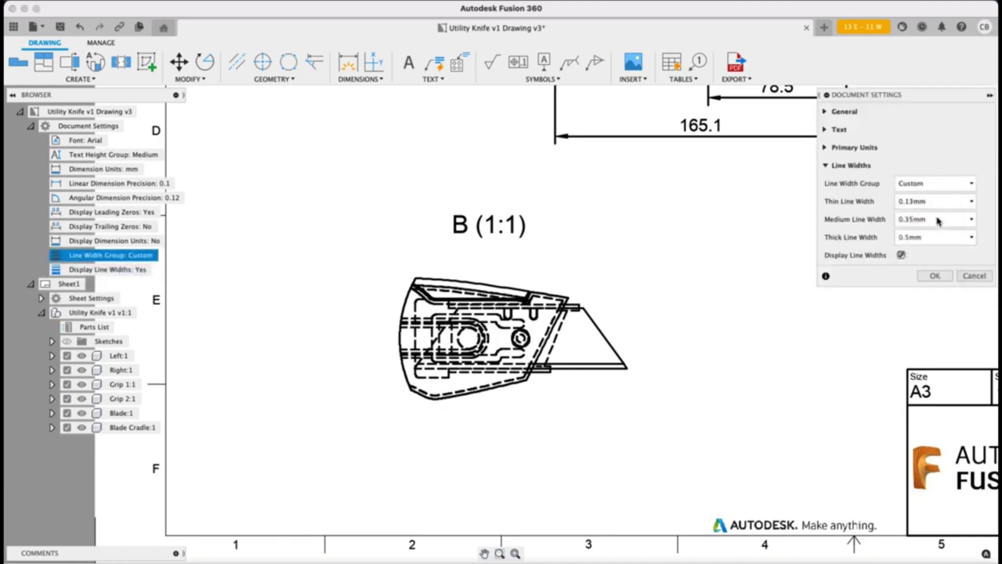
click(938, 278)
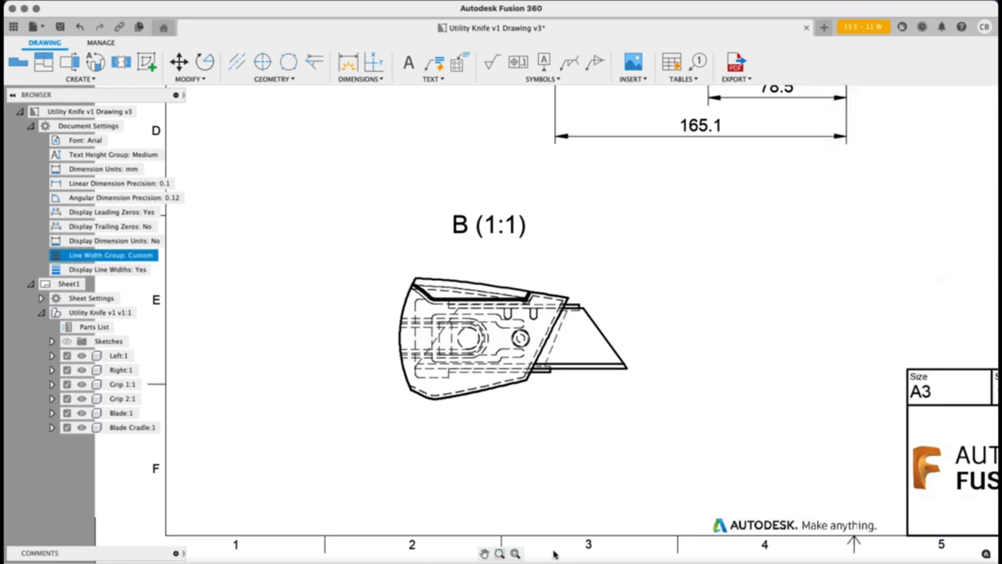
Fit the A3 sheet in view and edit the Text Height Group, currently Medium 2.5/3.5/5mm.
click(516, 553)
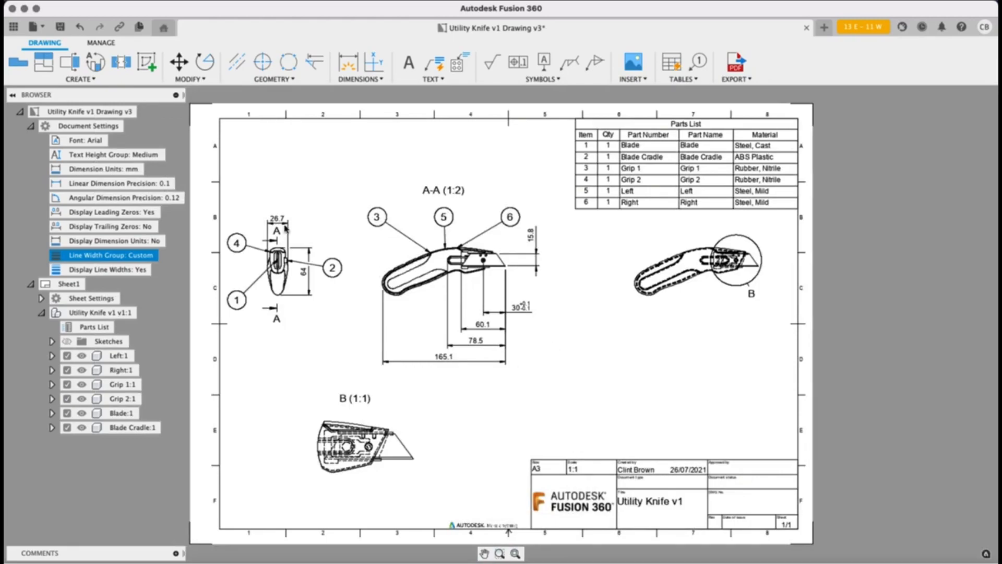
click(151, 155)
click(171, 155)
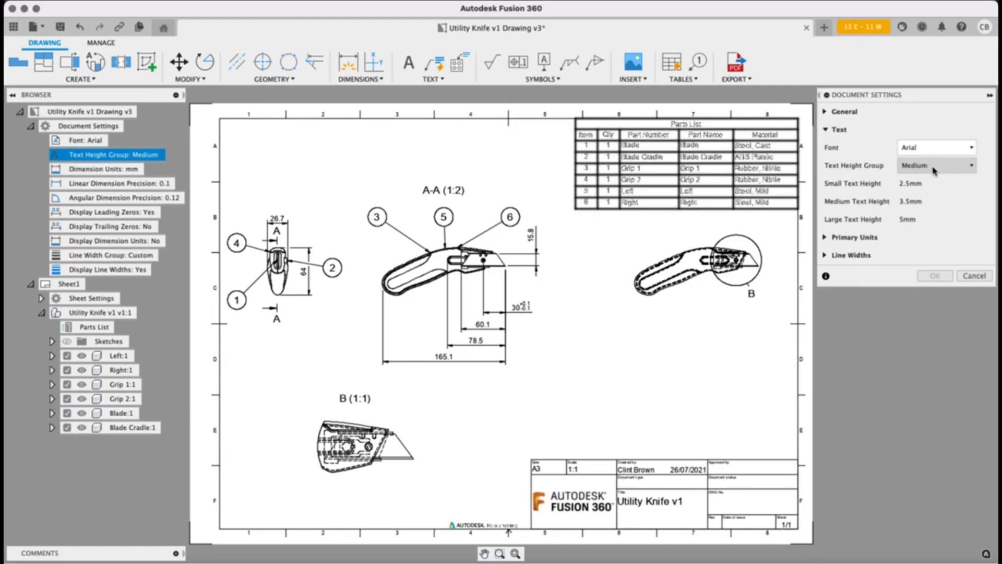
Apply the Small text height group with 1.8, 2.5 and 3.5mm heights.
click(935, 167)
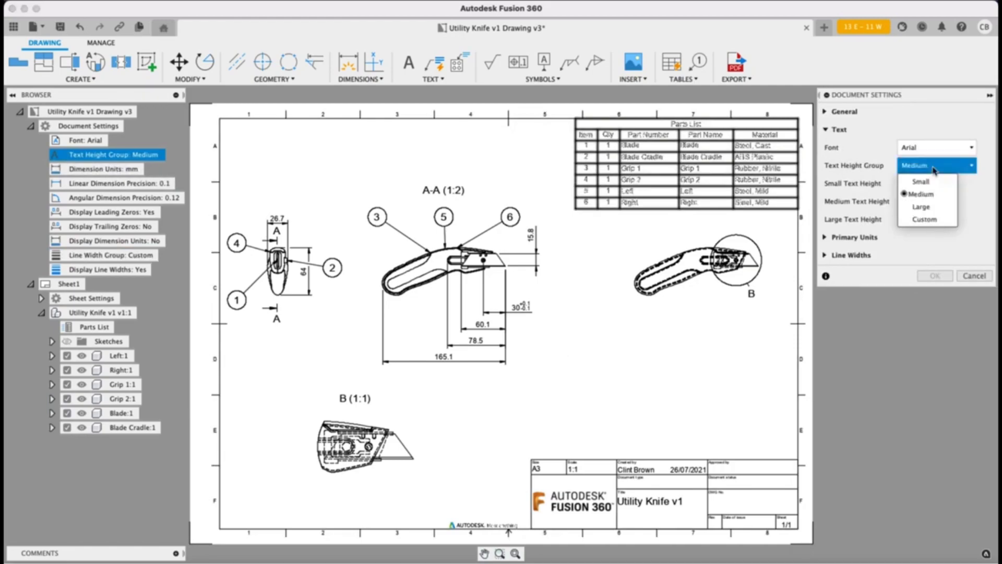
click(938, 183)
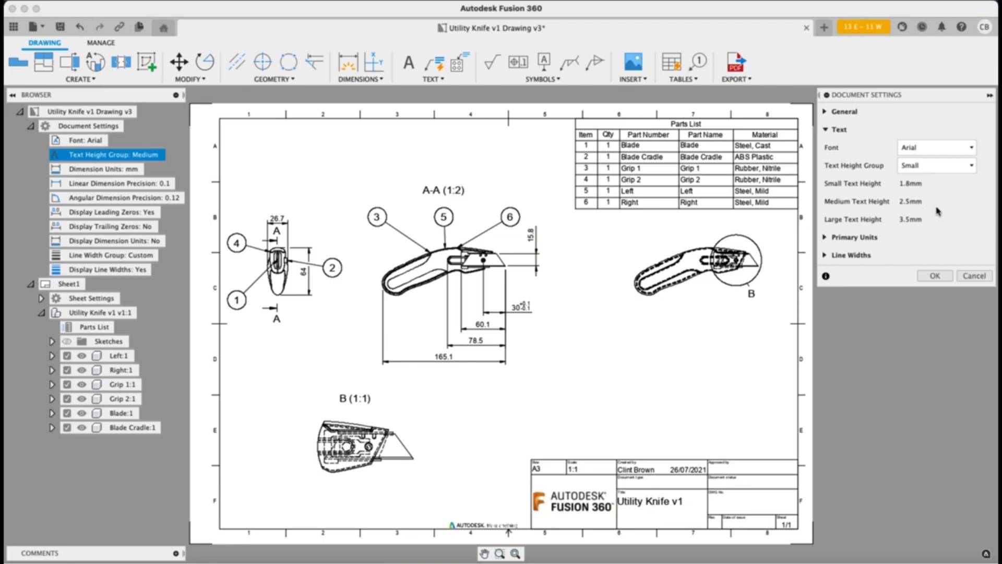
click(929, 279)
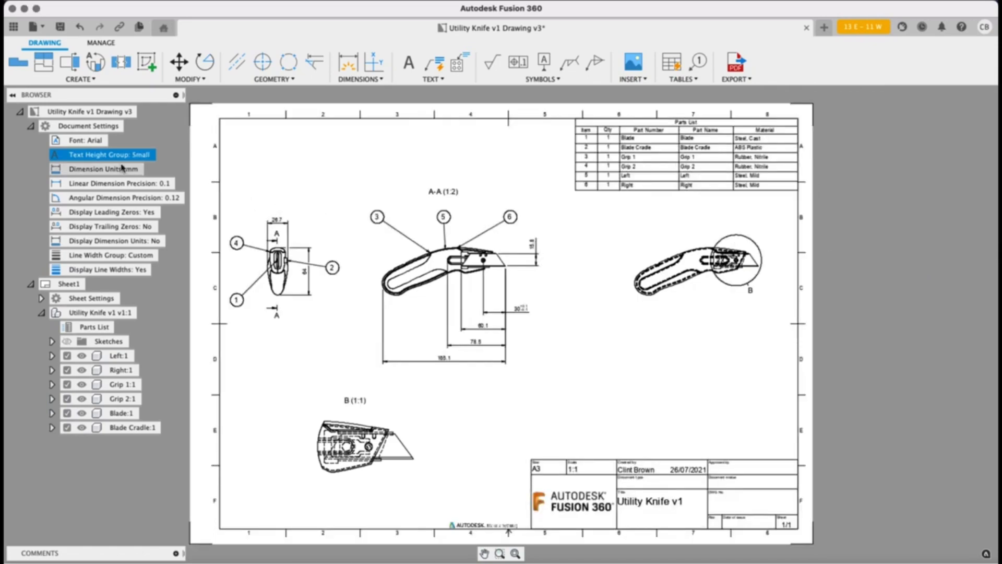
Apply the Large text height group to the drawing as a trial.
click(163, 154)
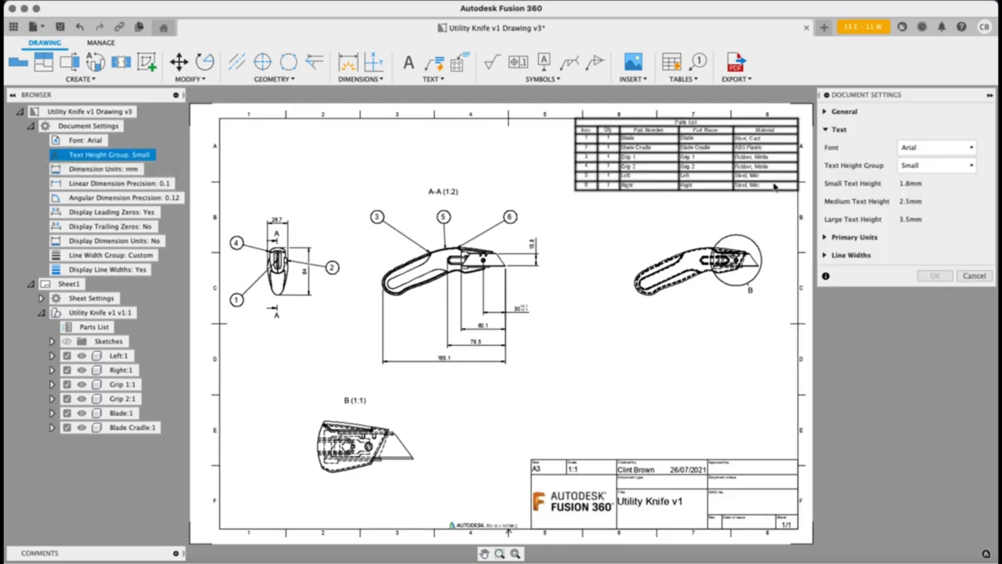
click(959, 168)
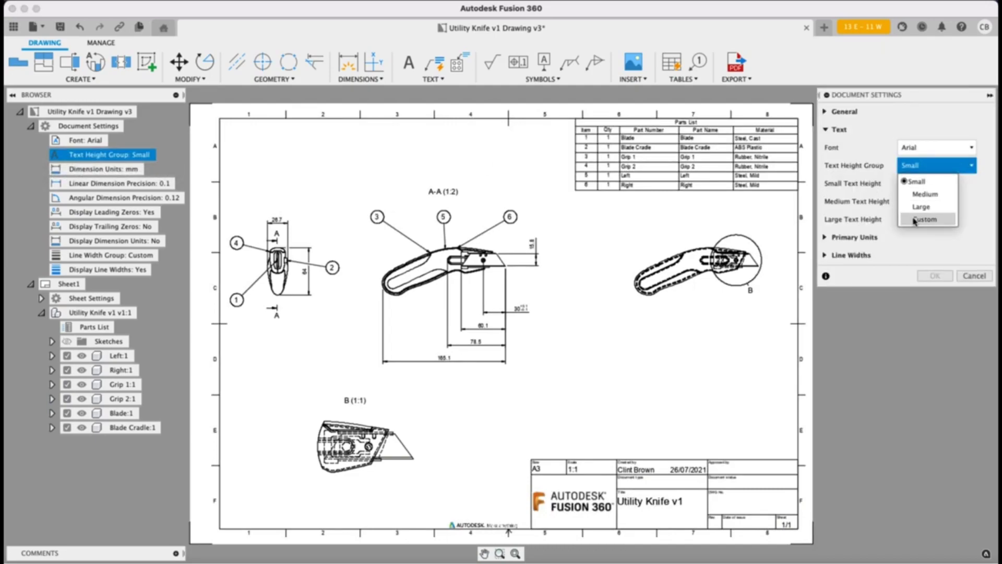
click(923, 203)
click(935, 276)
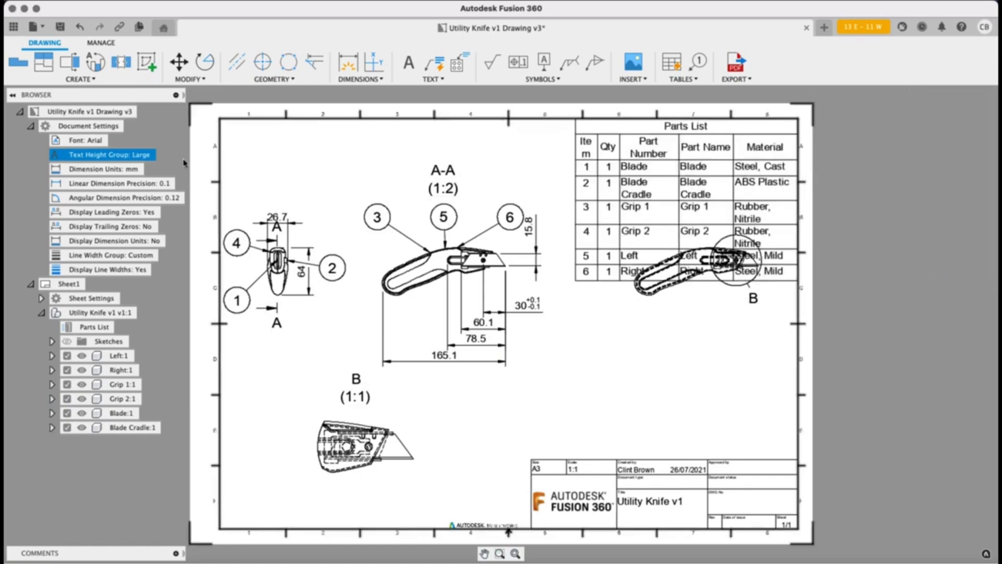
Reopen the text settings and choose the Medium text height group.
click(161, 158)
click(940, 166)
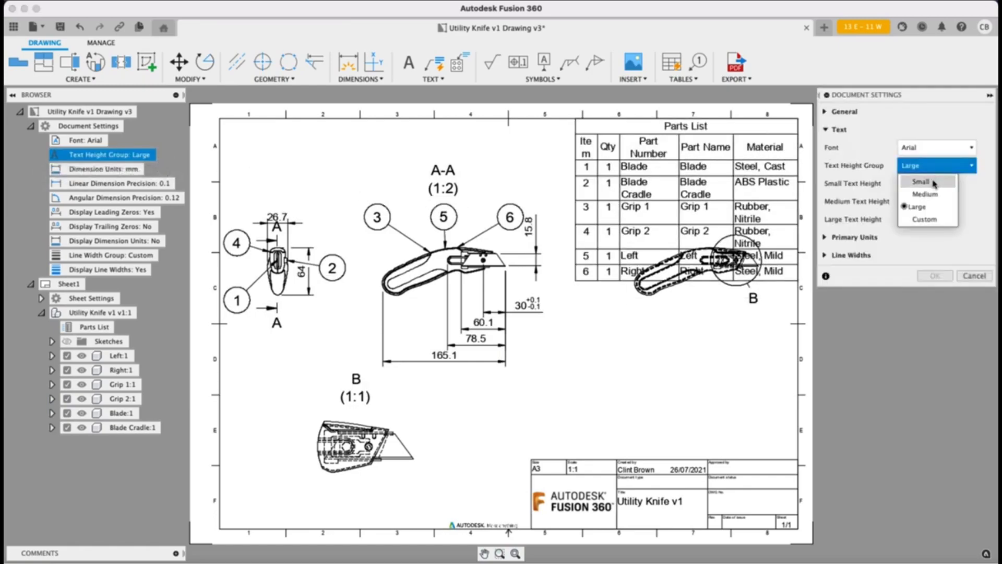
click(924, 195)
Apply the Medium text height group to the drawing.
click(934, 277)
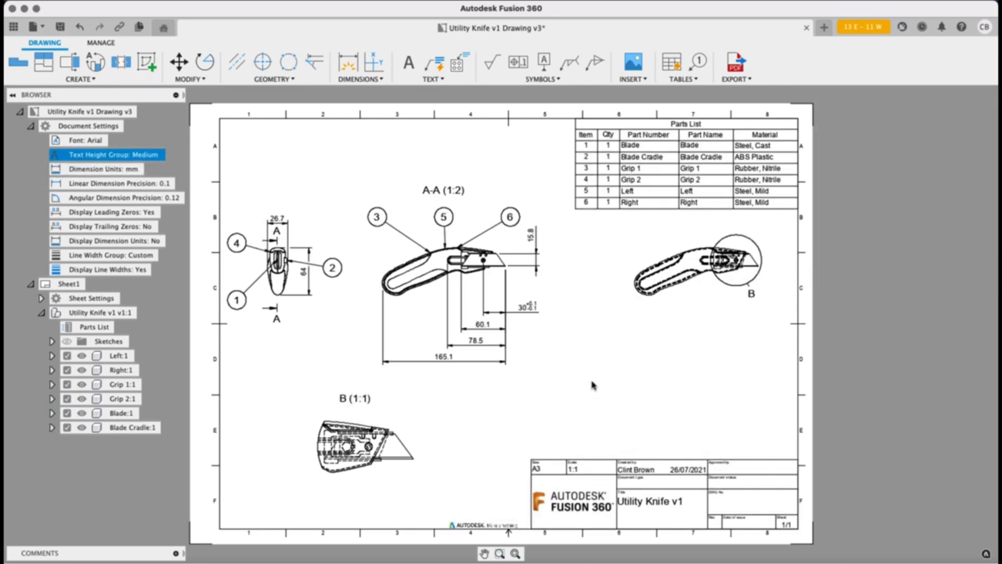
scroll(561, 330, up, 4)
scroll(559, 332, up, 2)
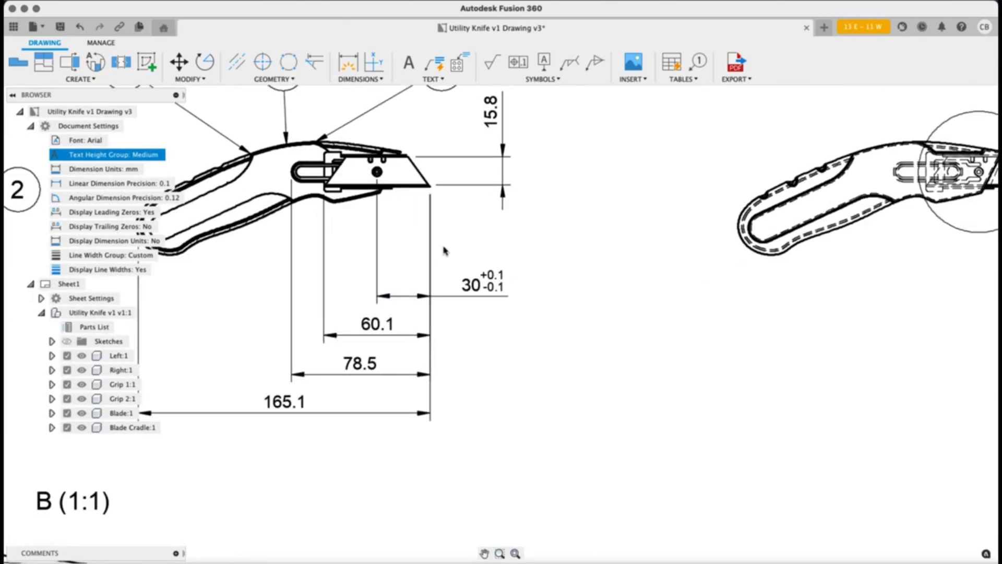
Switch to a Custom text height group with small text 3.5mm, medium 3.5mm, large 5mm.
click(172, 157)
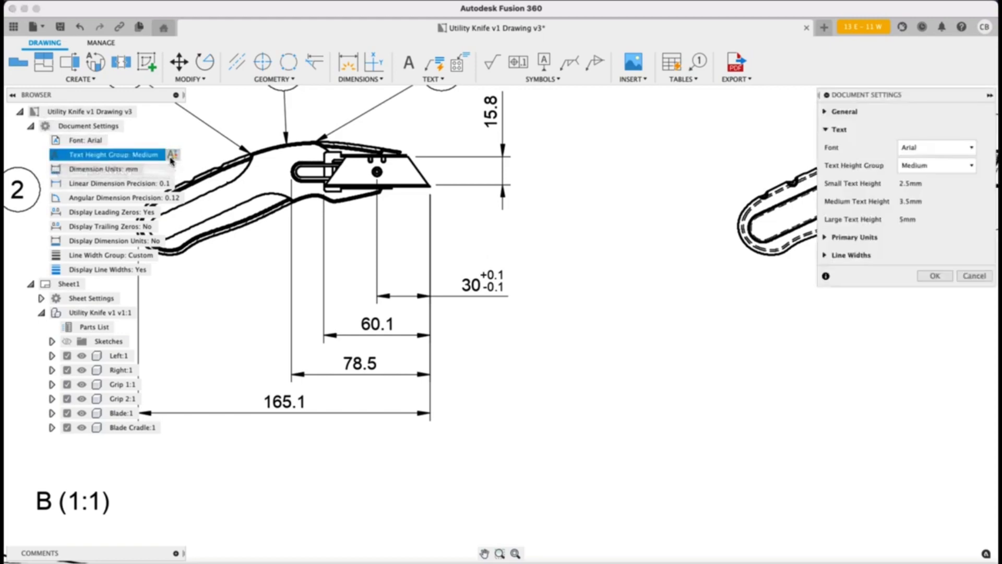
click(940, 166)
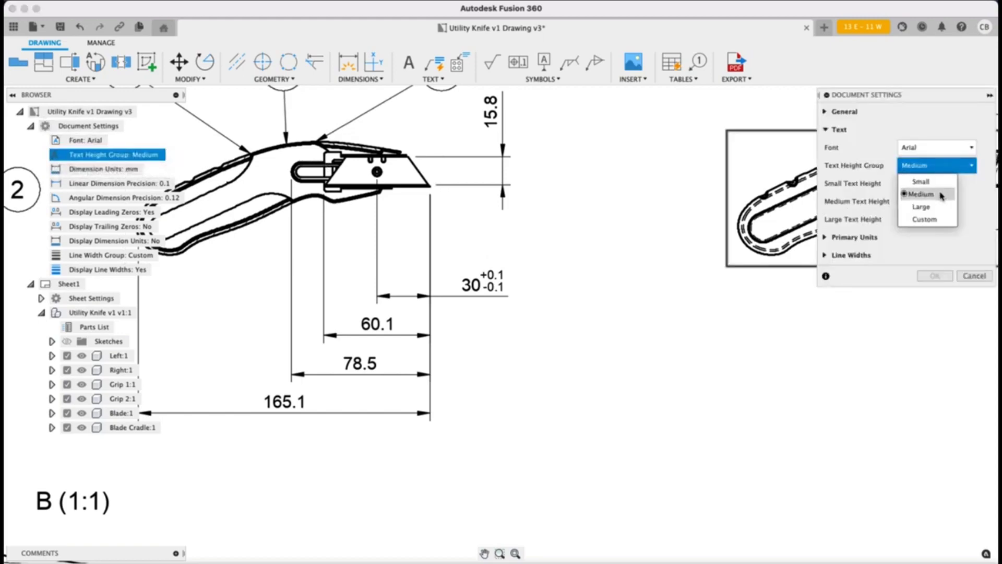
click(922, 220)
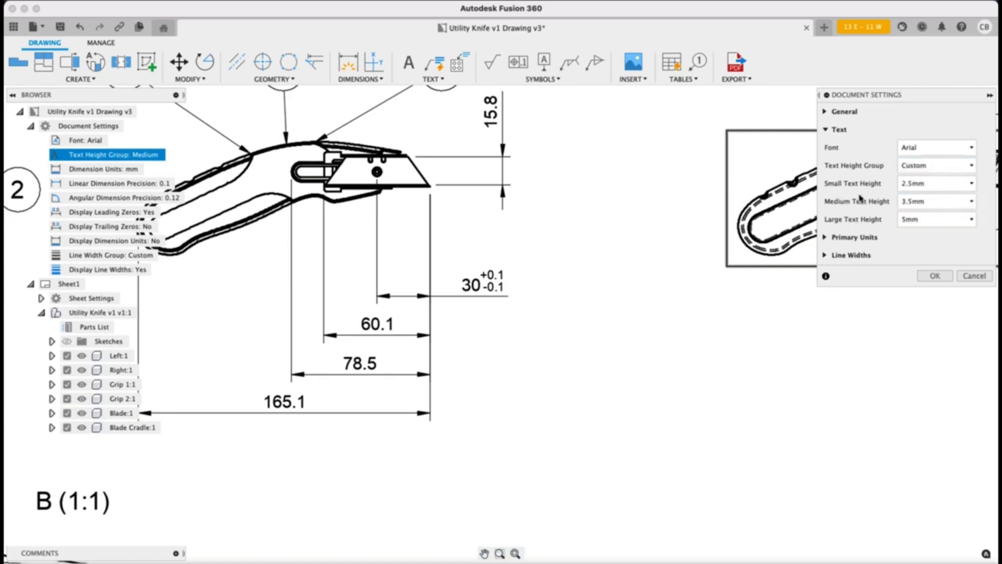
click(956, 186)
click(927, 225)
click(941, 279)
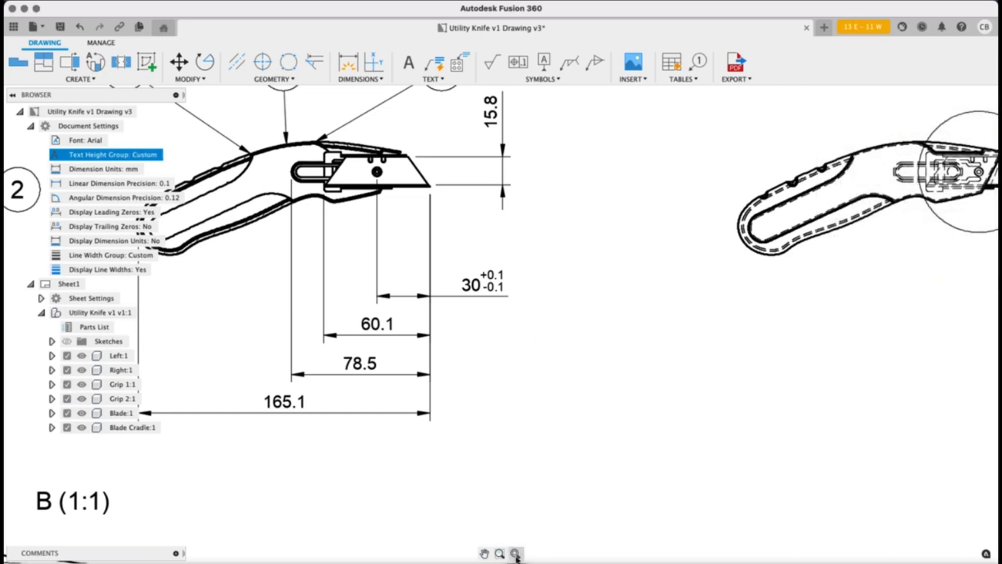
Fit the whole sheet in view to review the enlarged small text.
click(516, 554)
scroll(536, 311, down, 2)
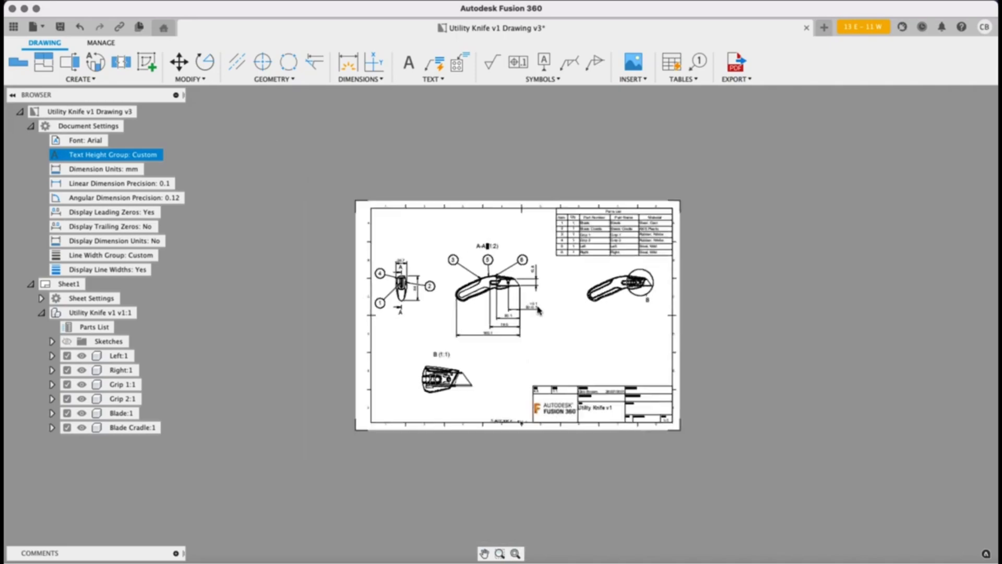
scroll(537, 312, up, 5)
scroll(537, 311, up, 4)
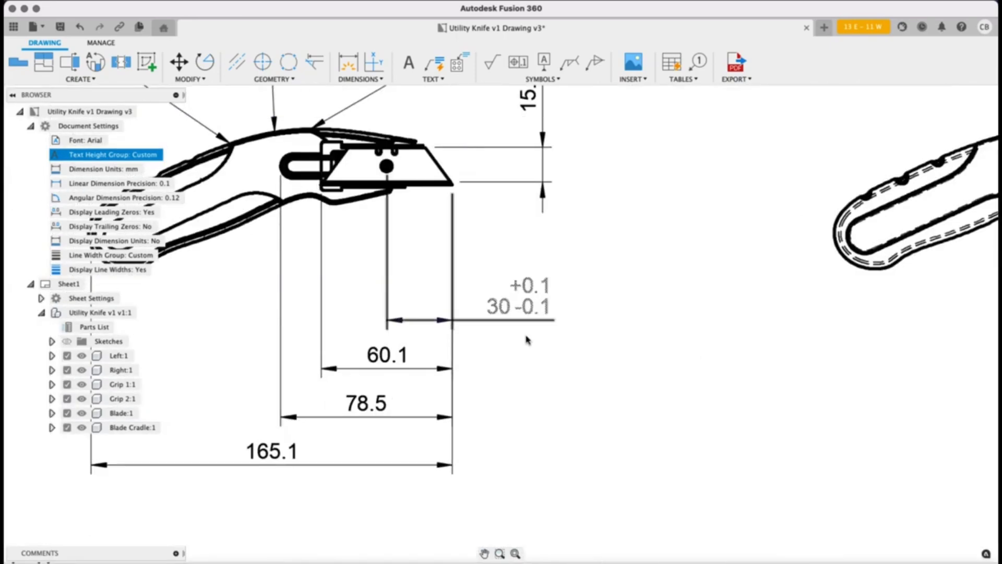
click(516, 554)
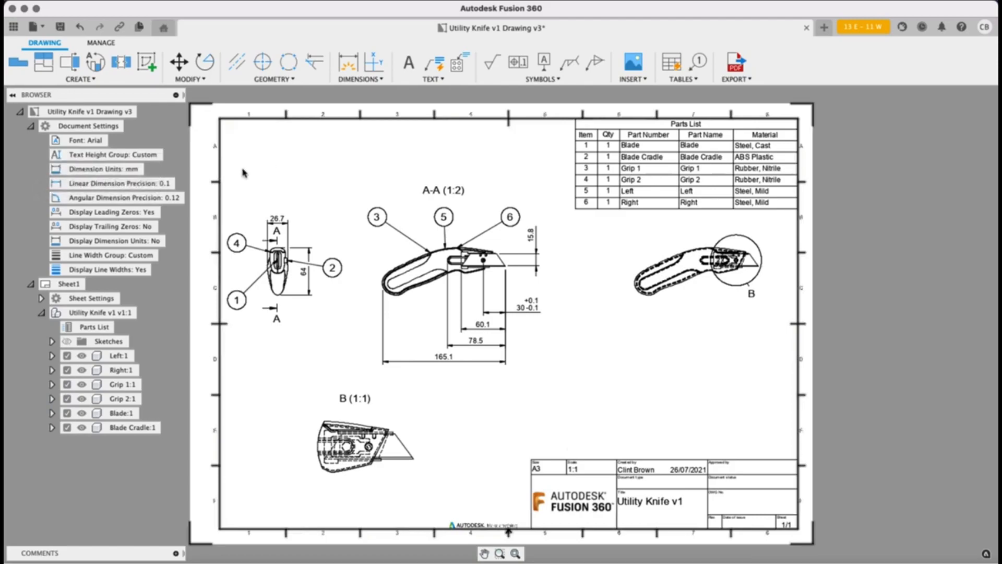
click(170, 155)
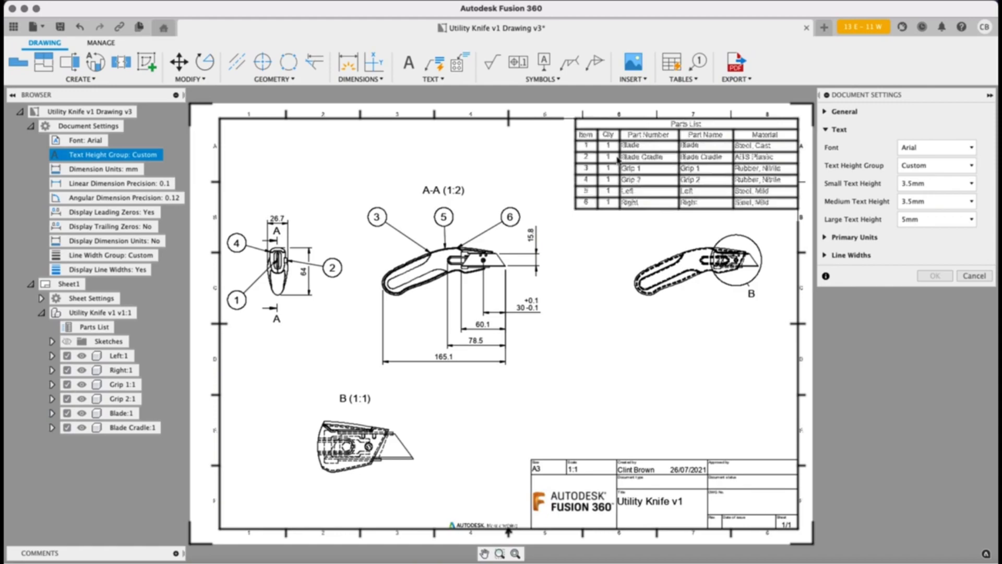
click(957, 204)
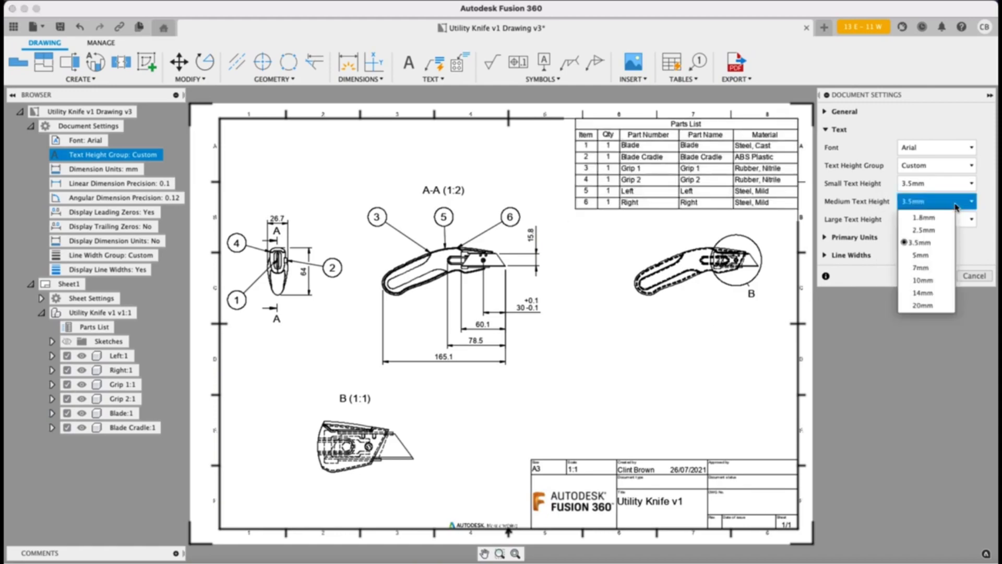
click(921, 255)
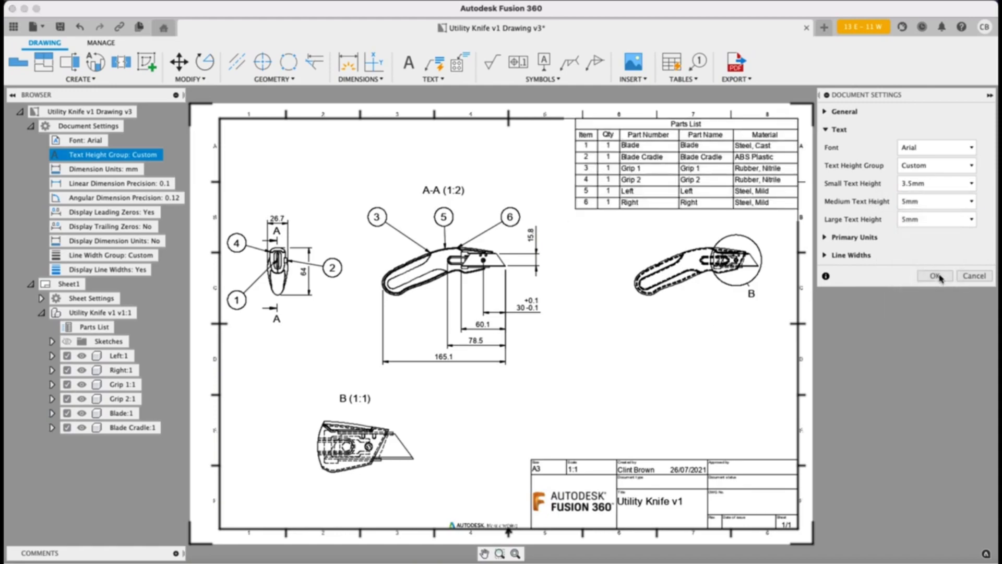
click(935, 276)
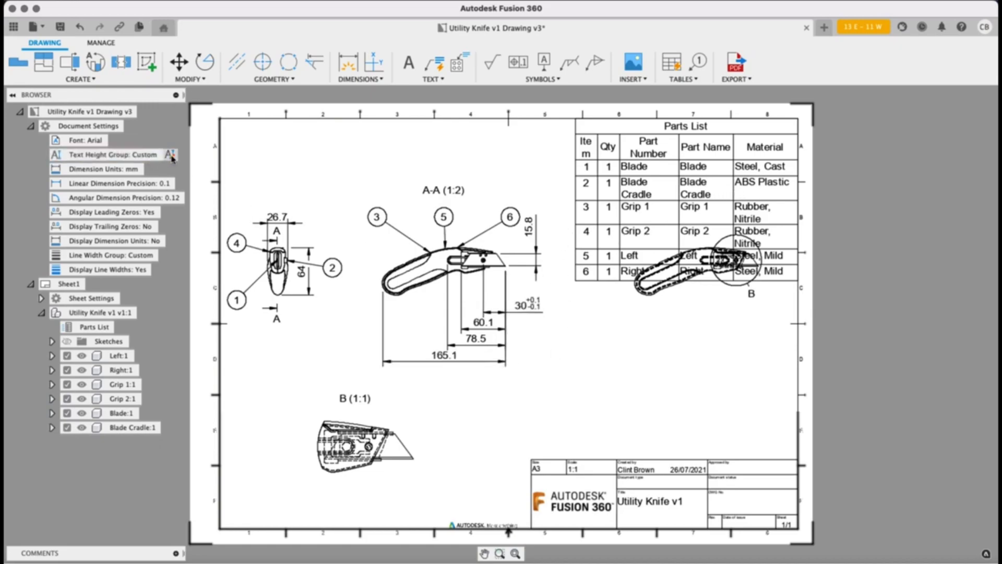
click(969, 183)
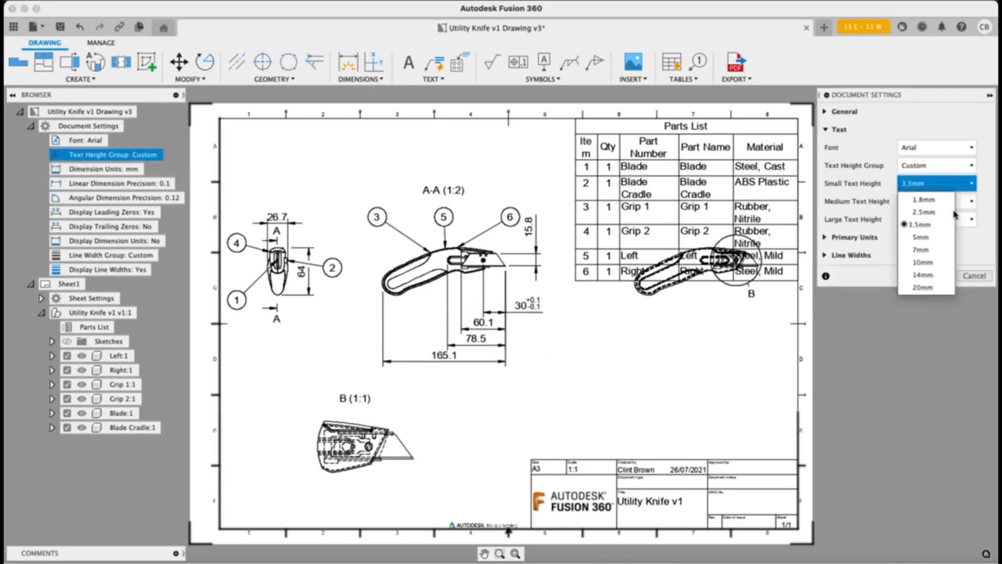
click(881, 178)
click(969, 165)
click(919, 174)
click(935, 276)
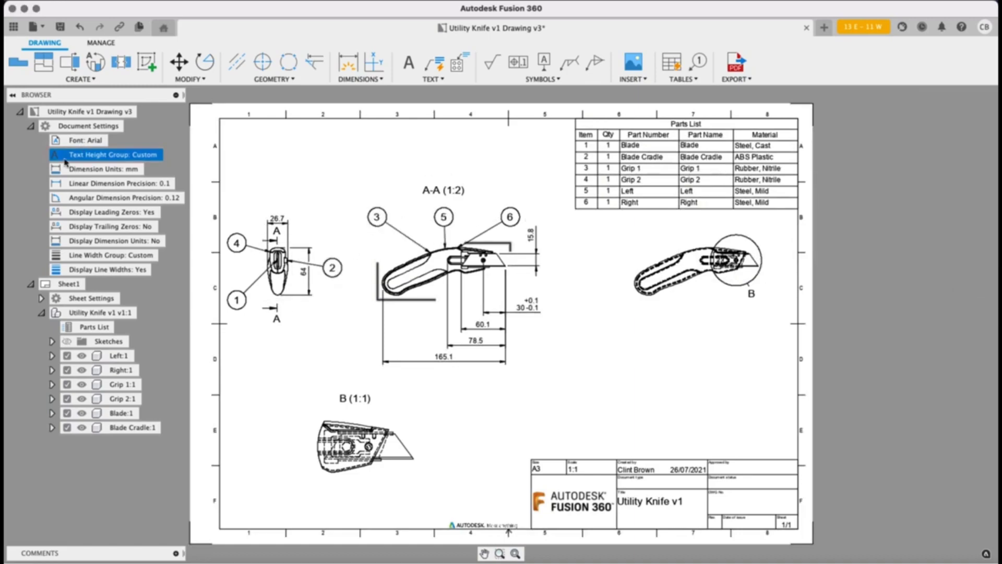
Lower the Custom group's large text height to 3.5mm, matching small and medium.
click(172, 160)
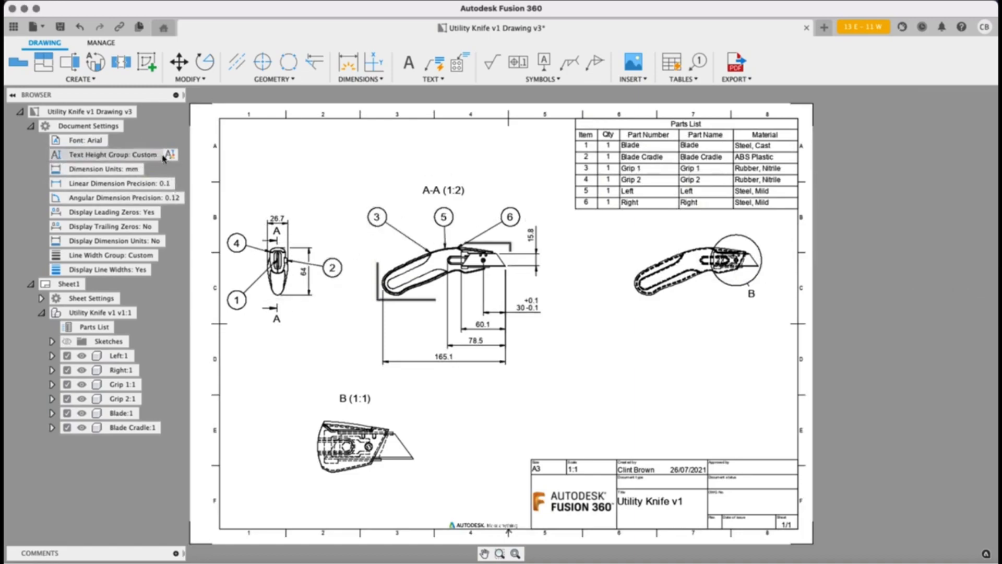
double_click(160, 155)
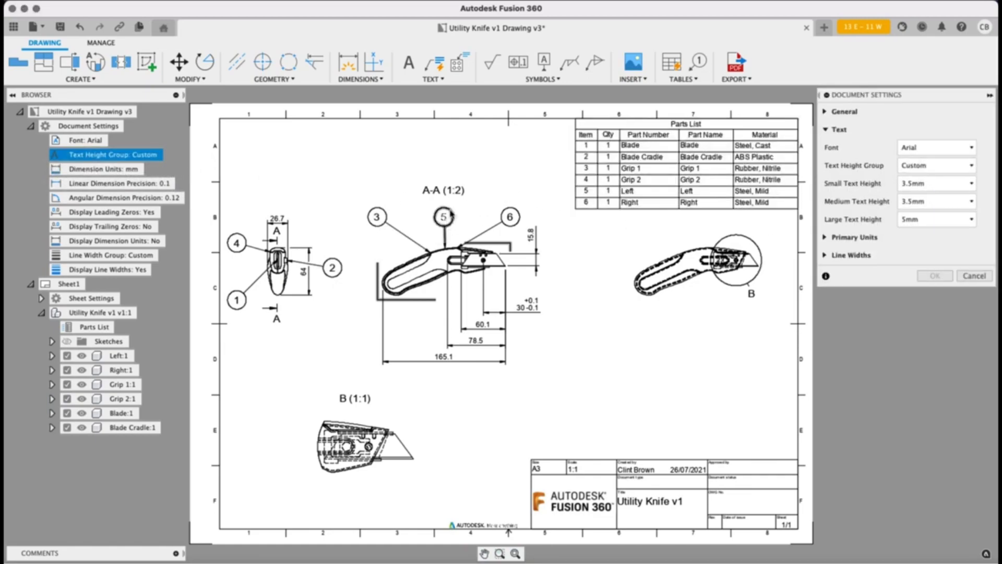
click(939, 219)
click(943, 261)
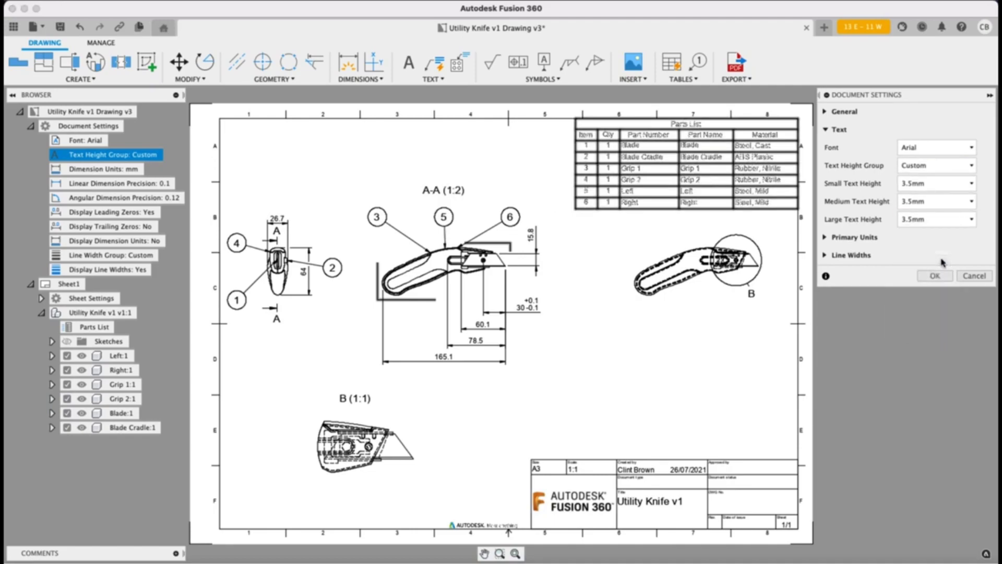
click(942, 279)
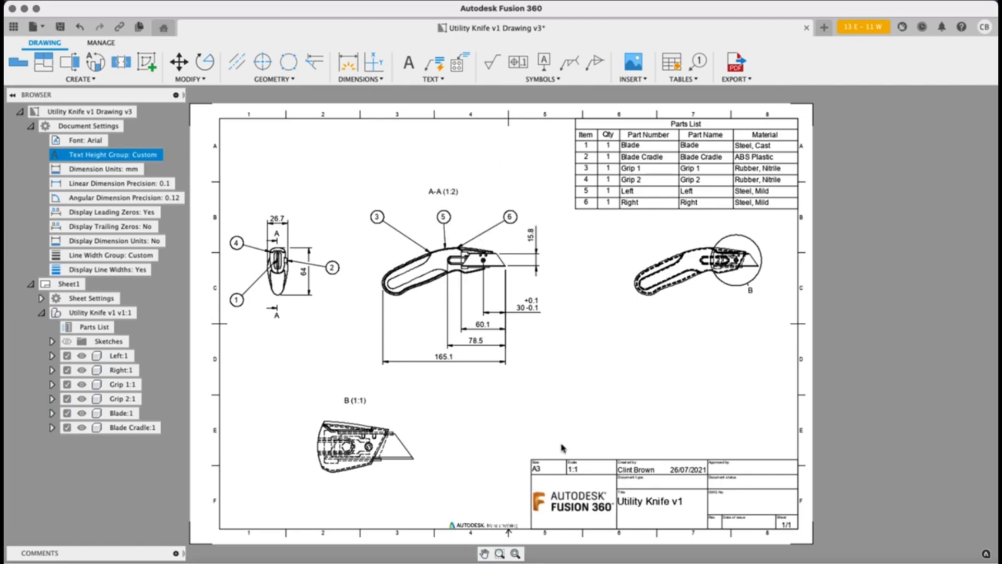
Lower the Custom group's large text height to 2.5mm.
double_click(158, 154)
click(946, 218)
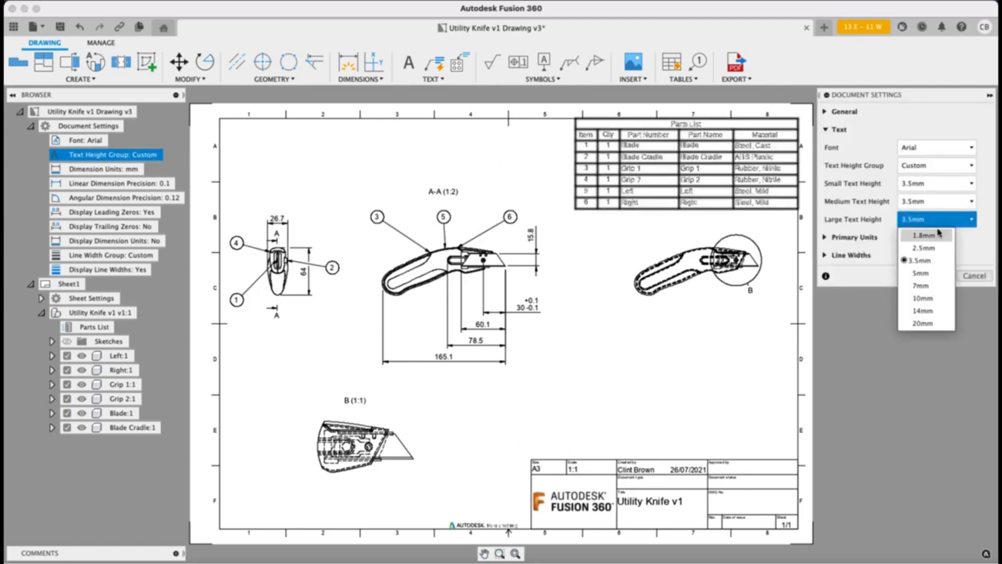
click(925, 248)
click(936, 276)
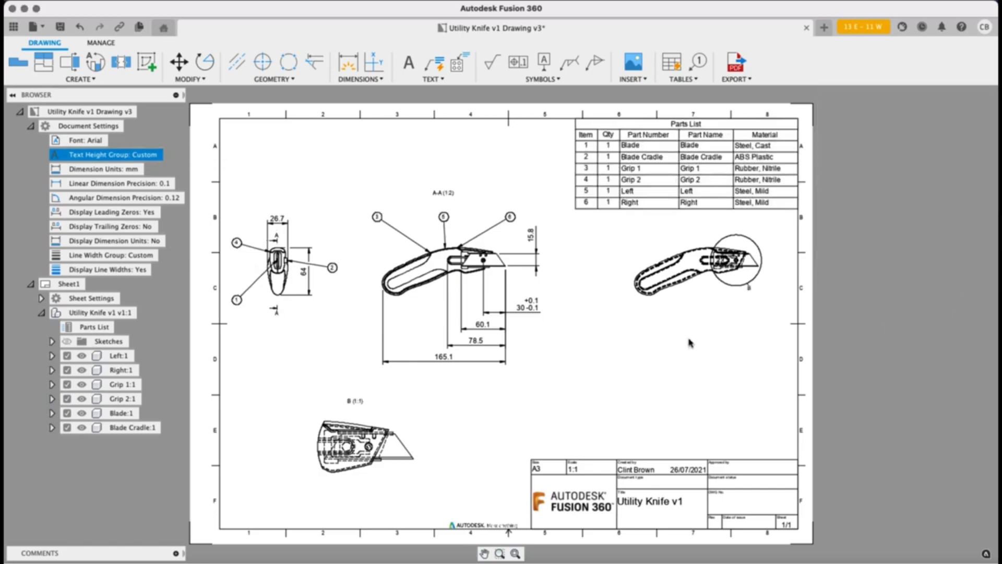
Give the A-A (1:2) view label its own 5 mm text height.
double_click(445, 192)
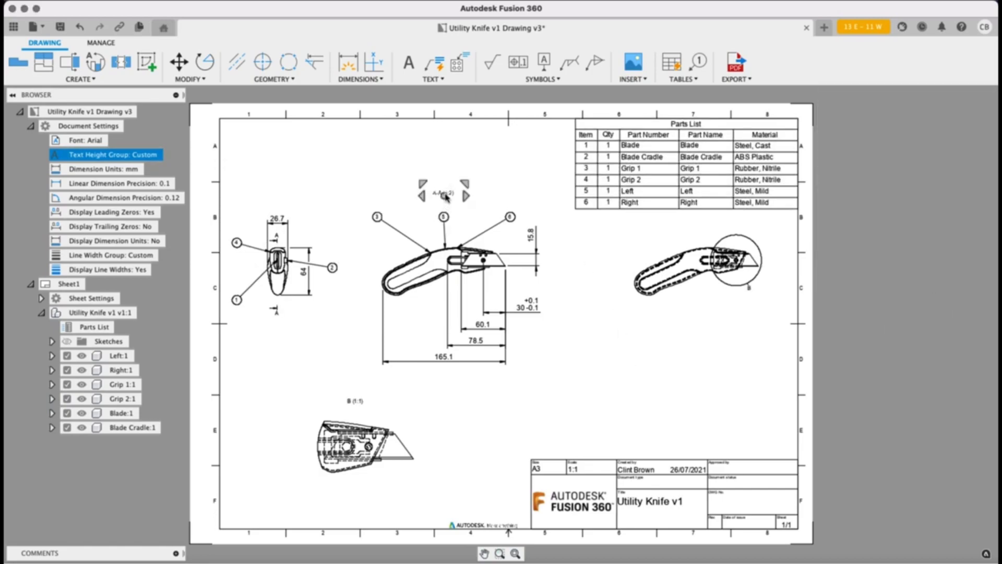
drag(459, 194, 410, 197)
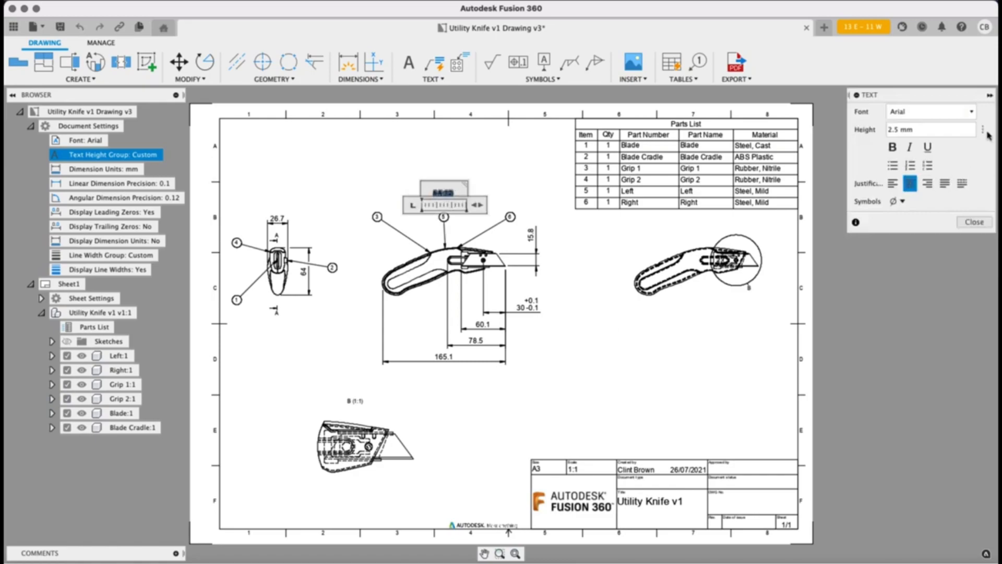
click(985, 132)
click(956, 158)
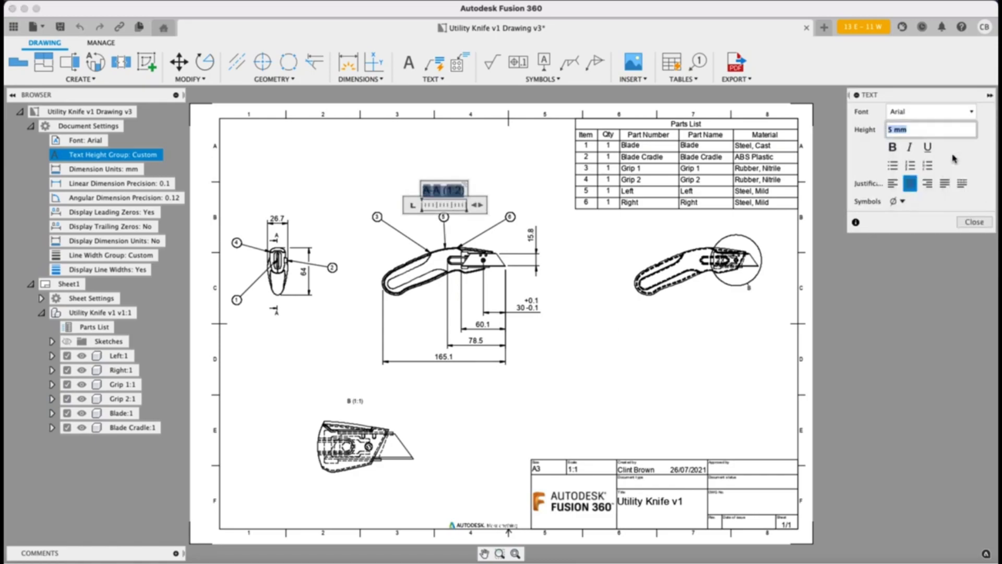
click(972, 223)
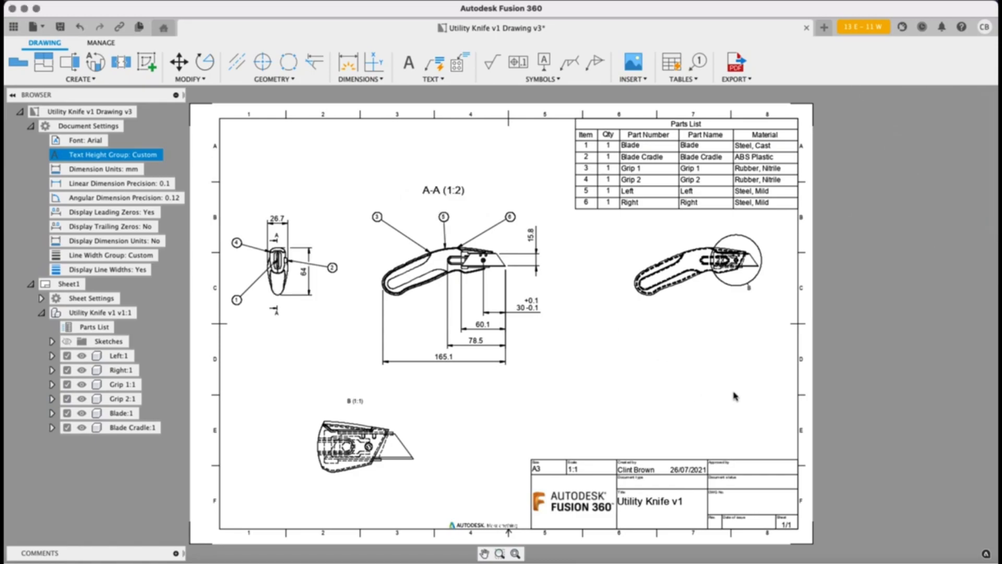